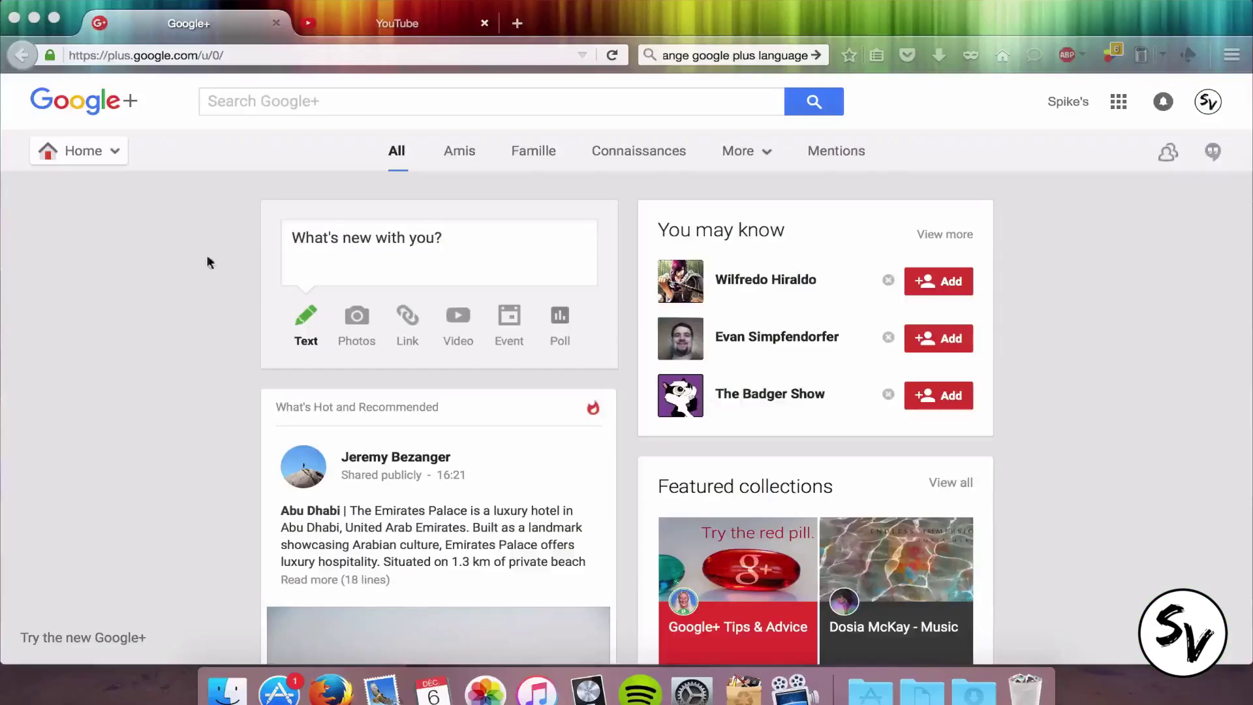
Go to the Google+ home feed and open the Spike's Vibes profile page
click(92, 106)
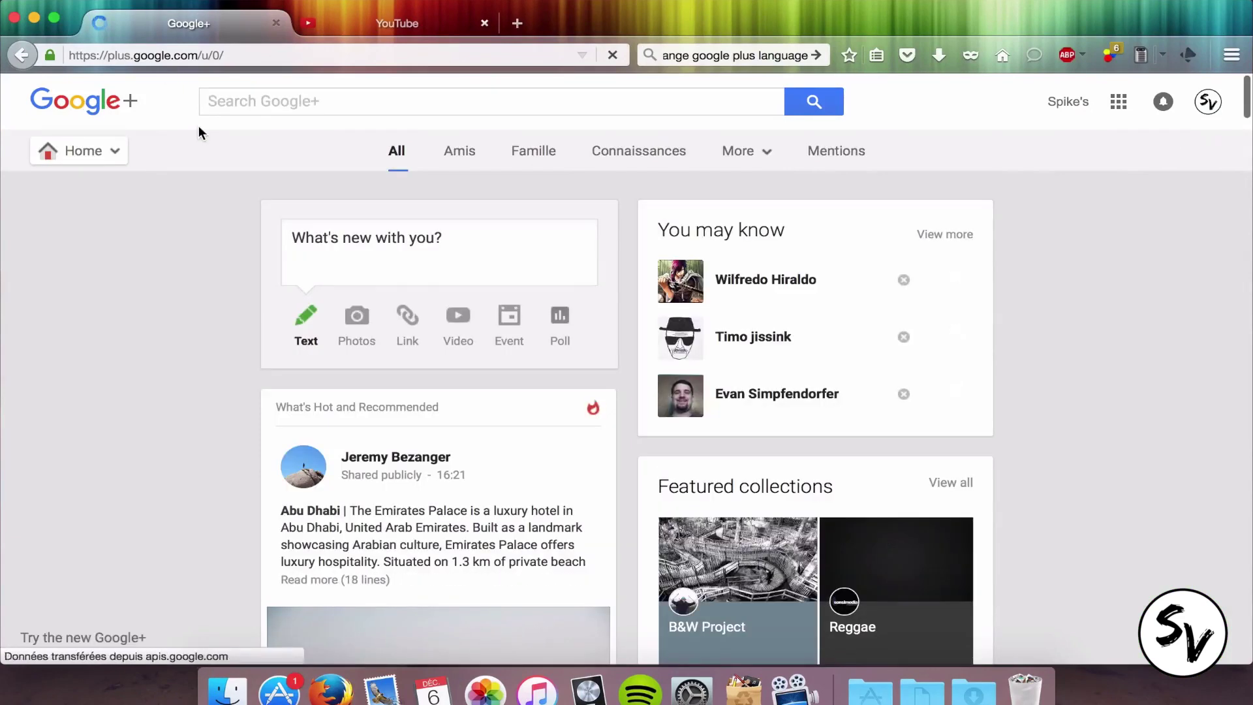
mouse_move(115, 152)
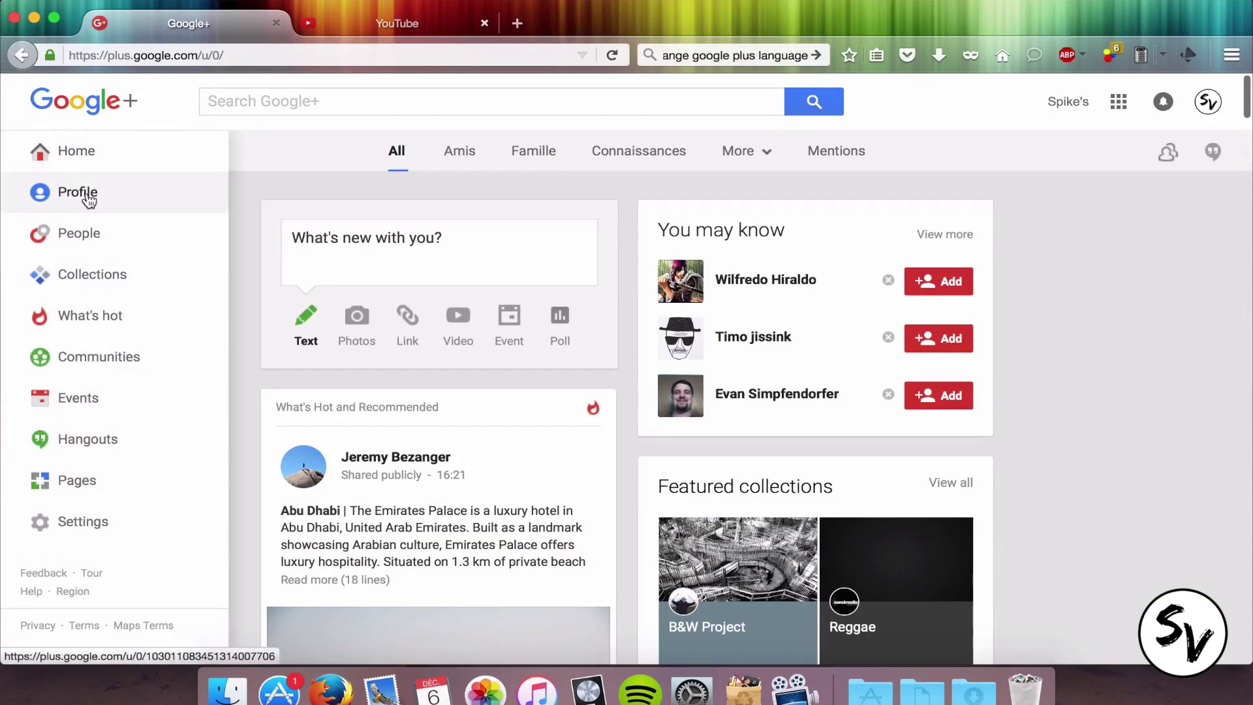
click(89, 198)
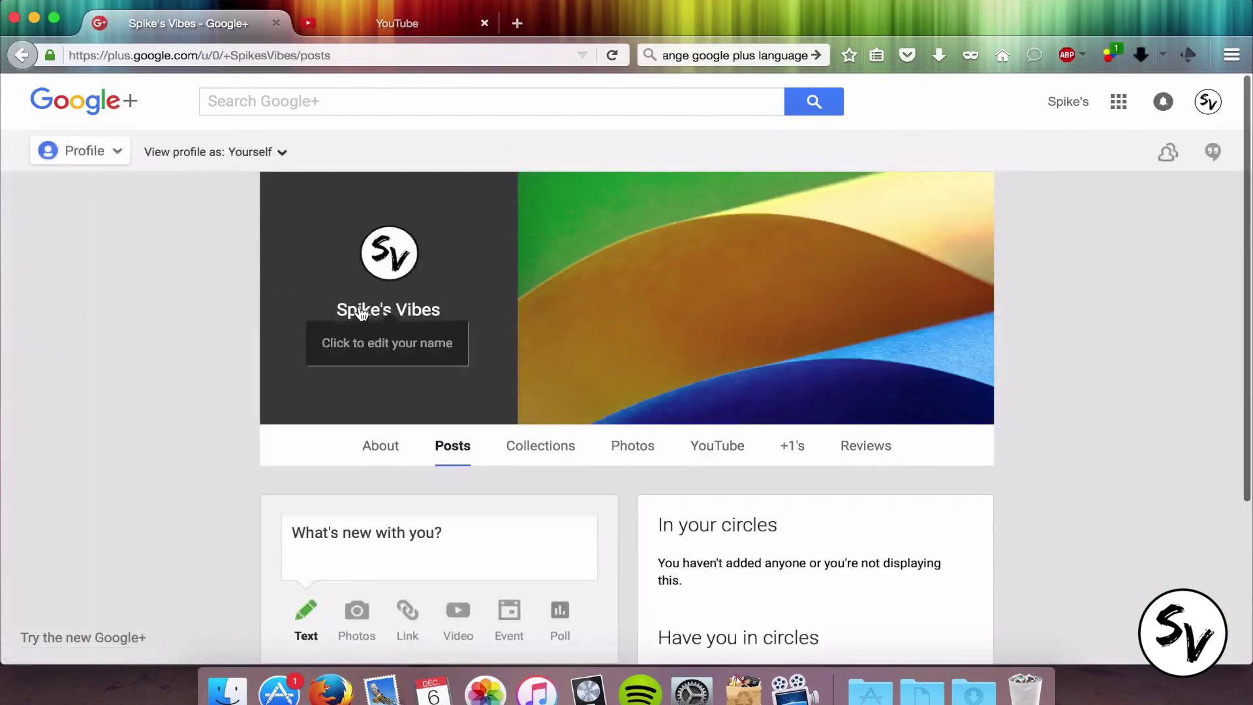
Review the profile's first and last name fields and save the name as Spike's Vibes
click(369, 316)
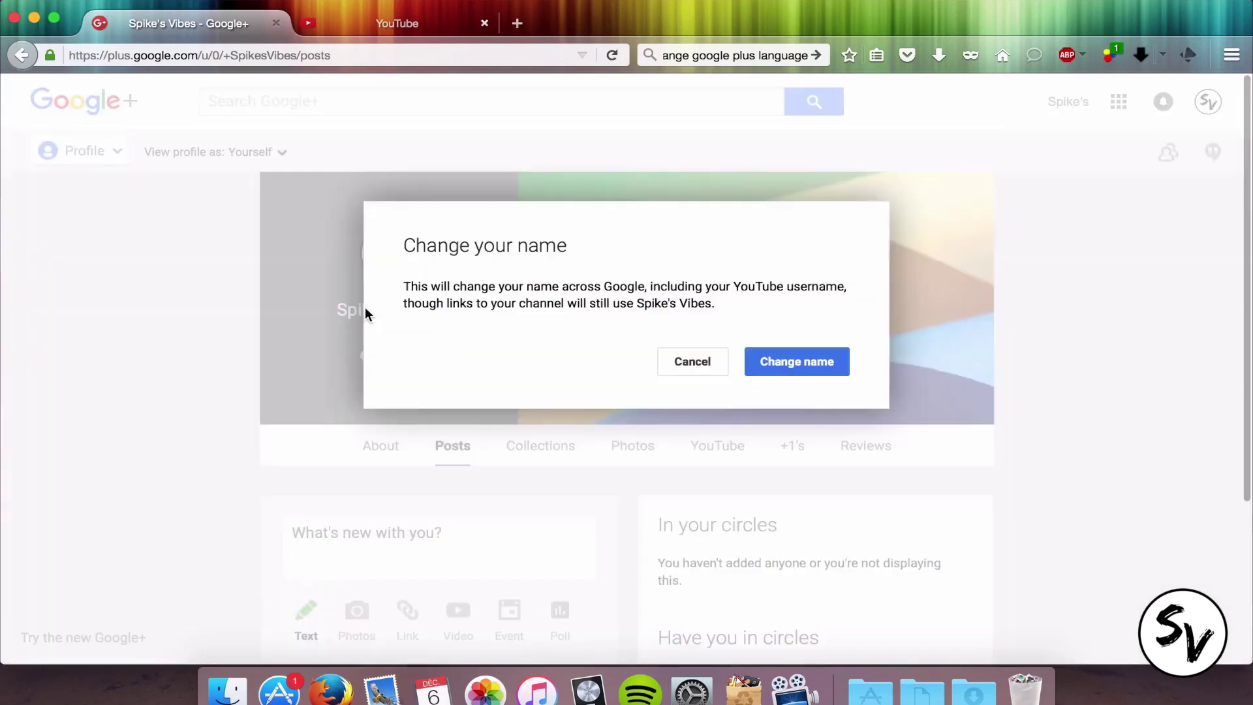
click(787, 363)
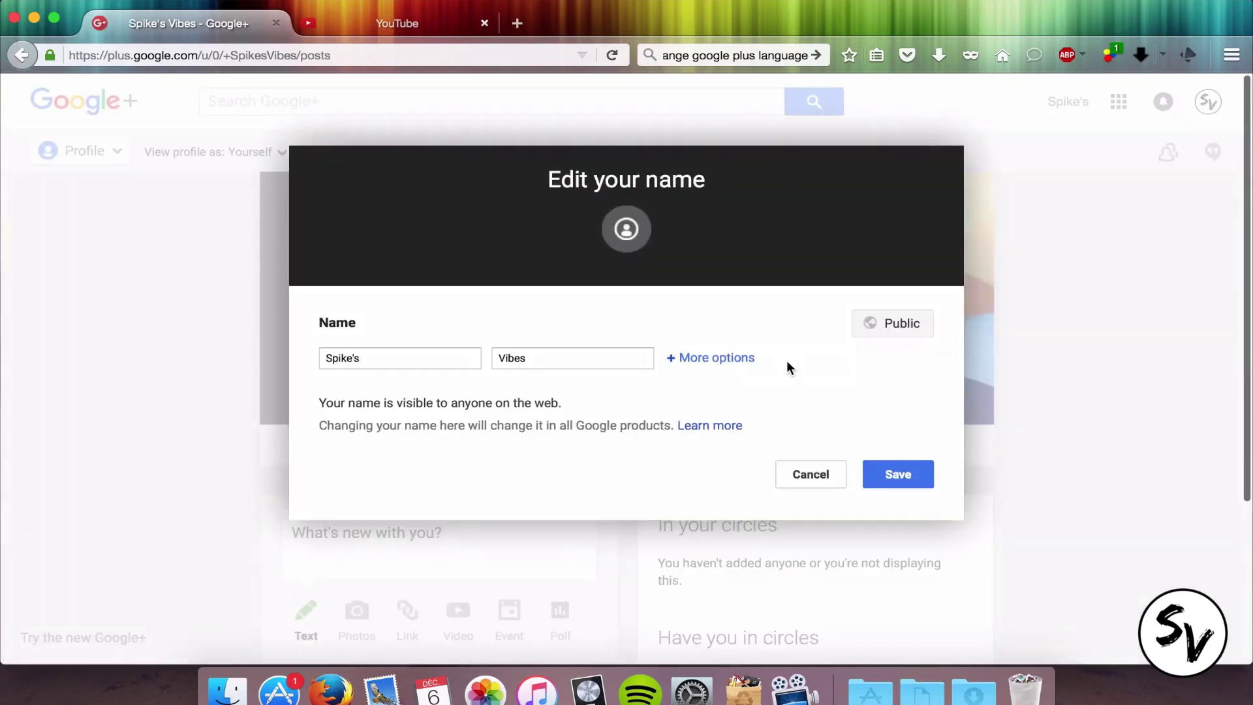
click(452, 352)
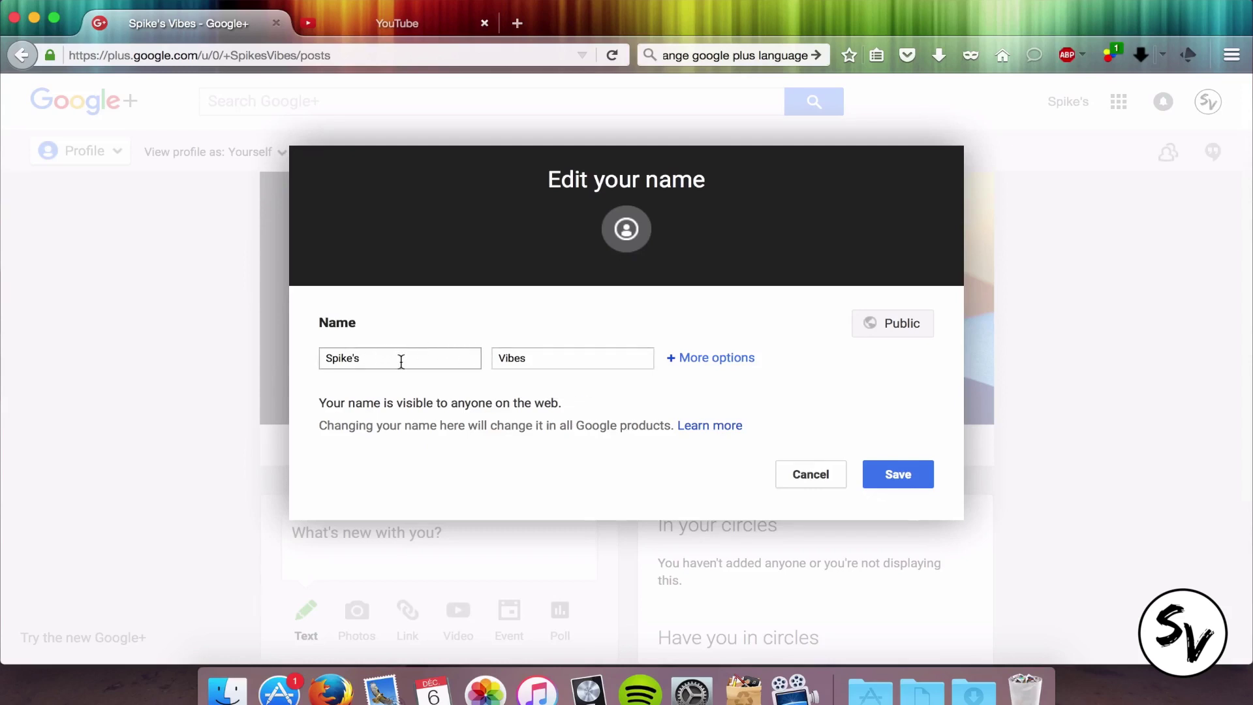
click(545, 357)
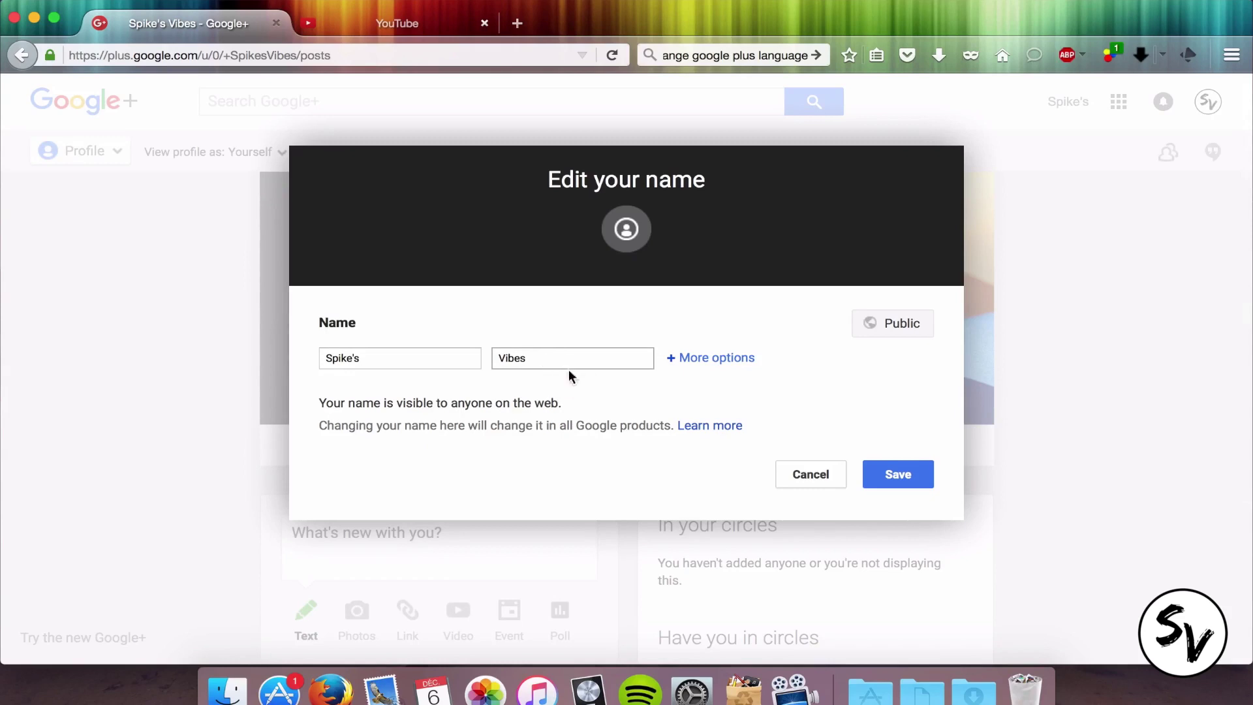
click(631, 409)
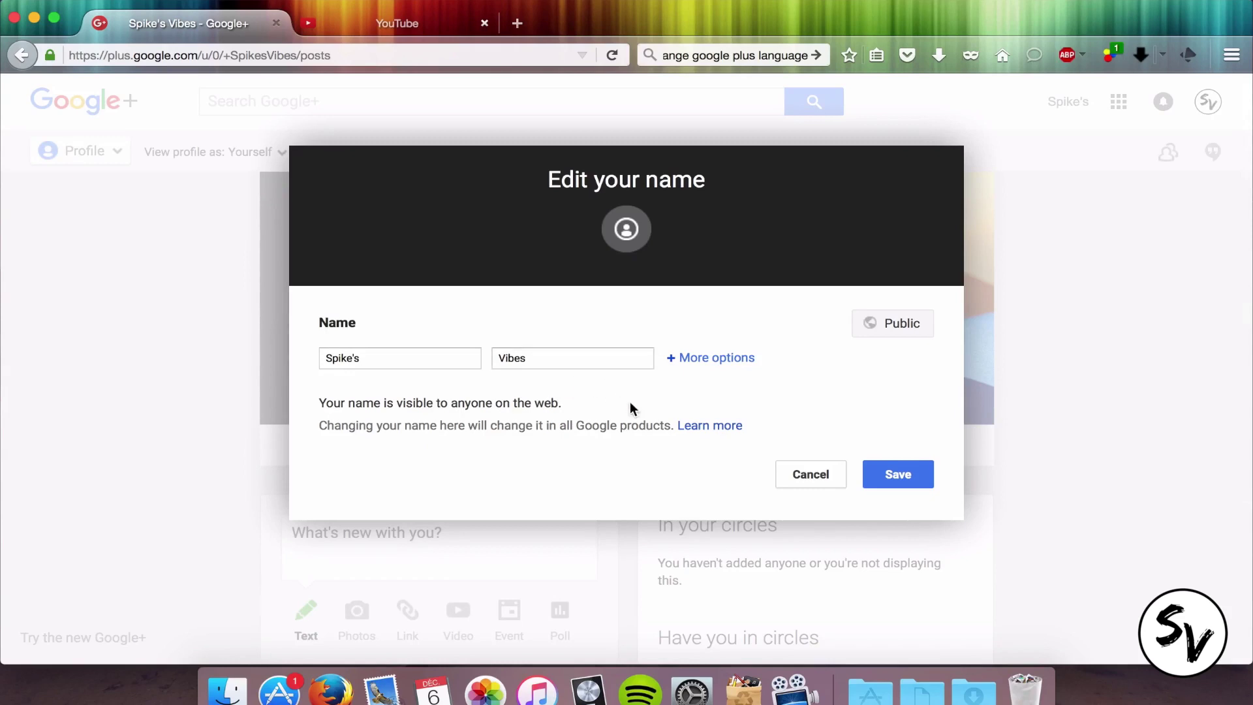
click(893, 480)
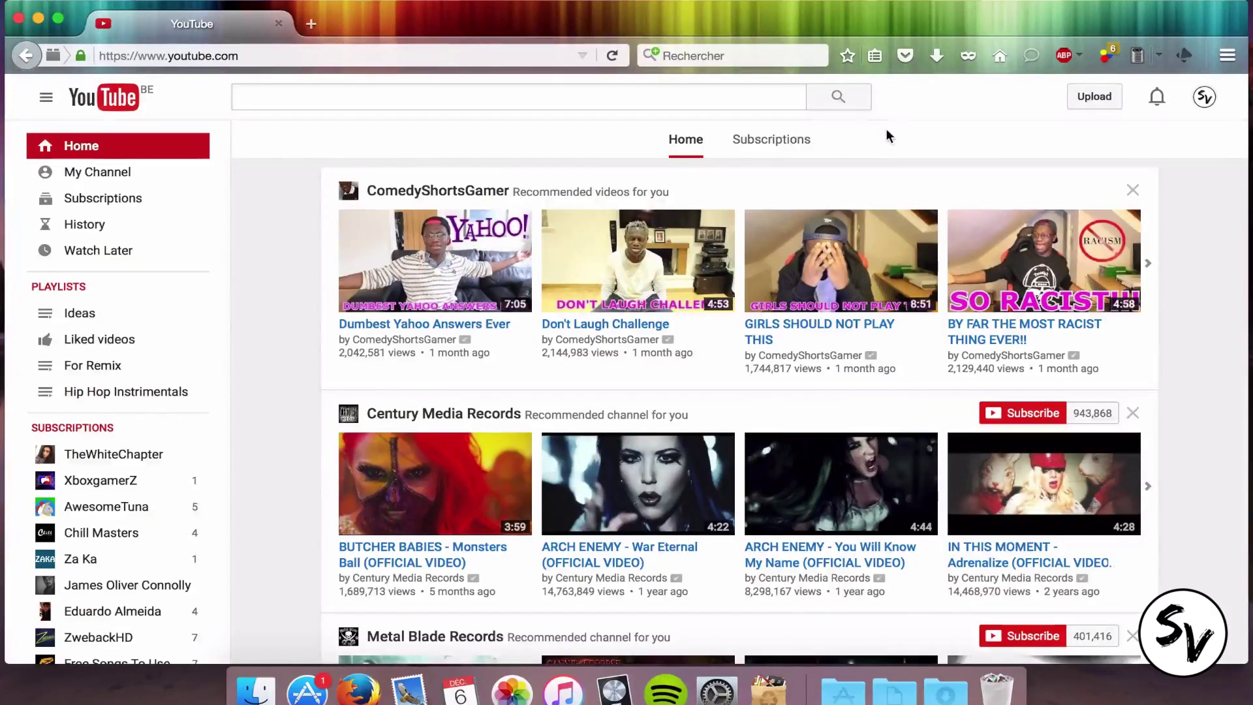
From YouTube's advanced account settings, follow the 'Claim it here' custom URL link
click(1204, 98)
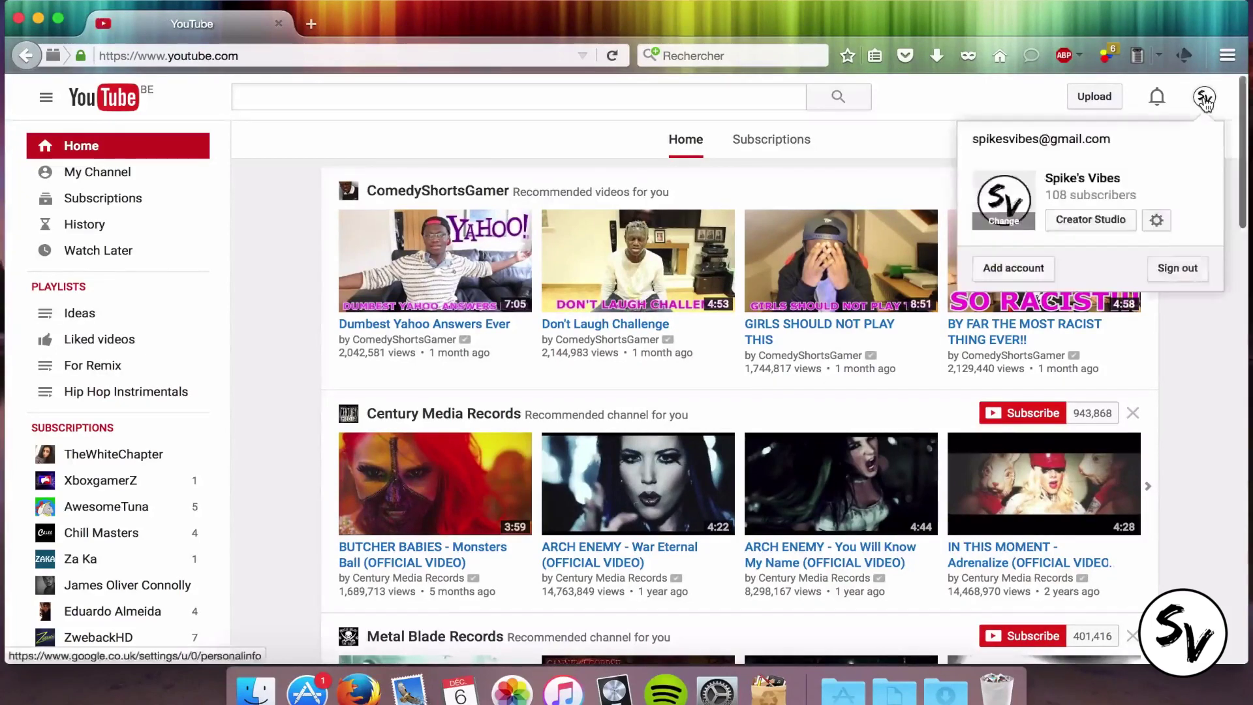
click(1158, 223)
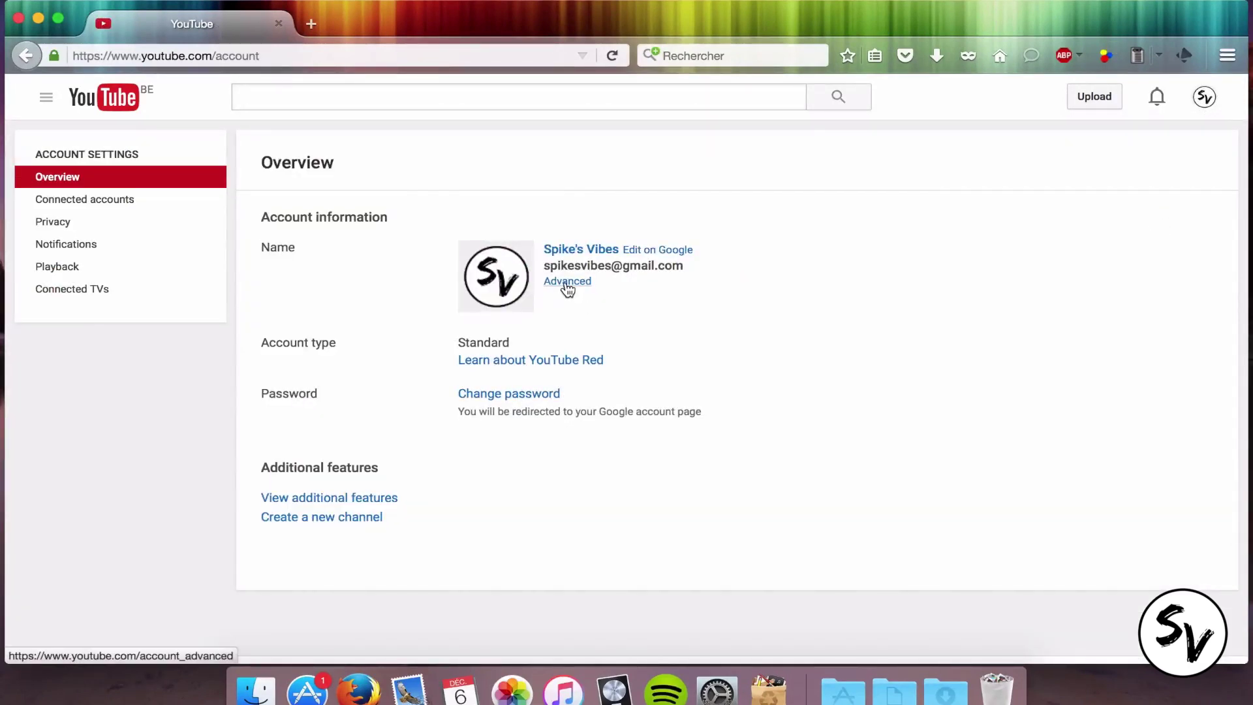
click(566, 282)
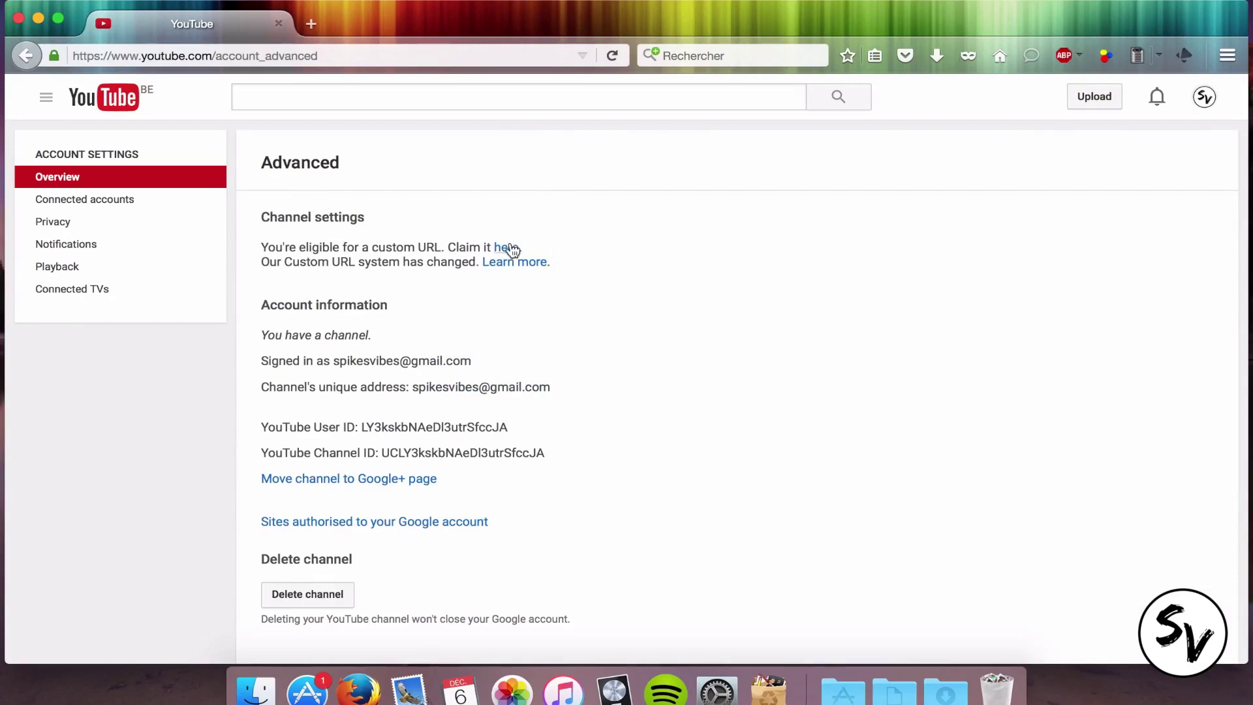
click(507, 249)
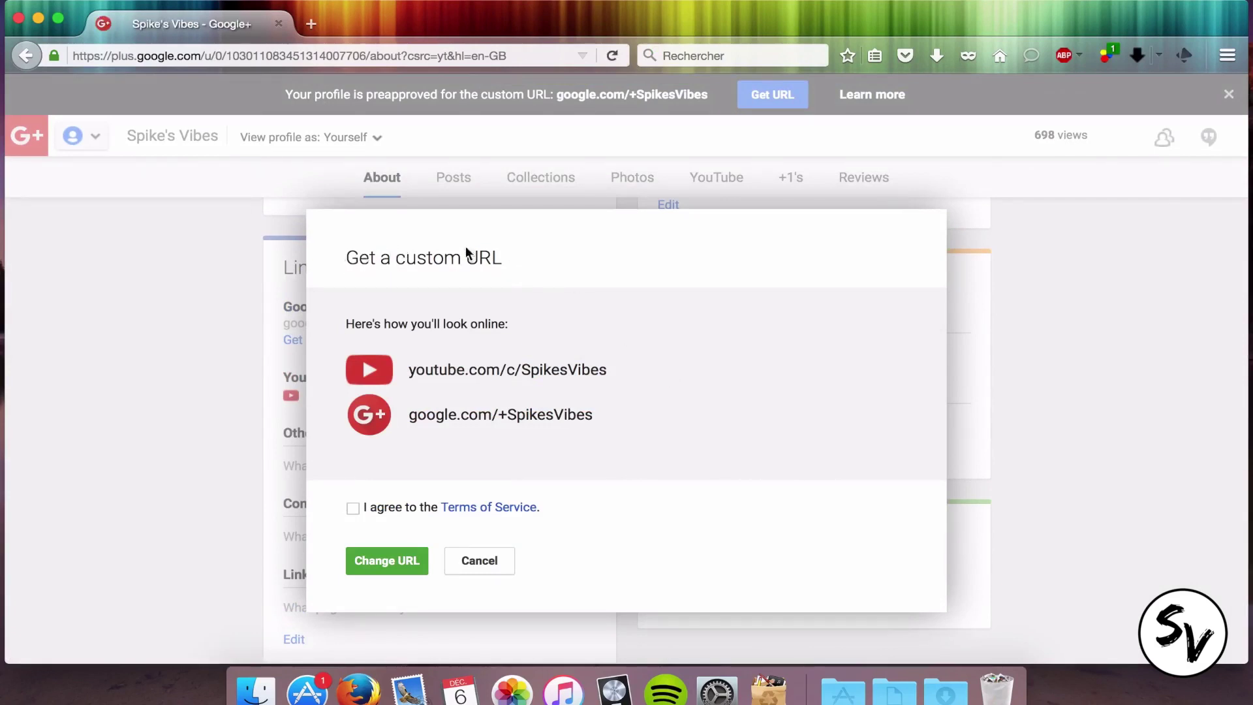
Accept the Terms of Service and confirm claiming youtube.com/c/SpikesVibes and google.com/+SpikesVibes
click(353, 509)
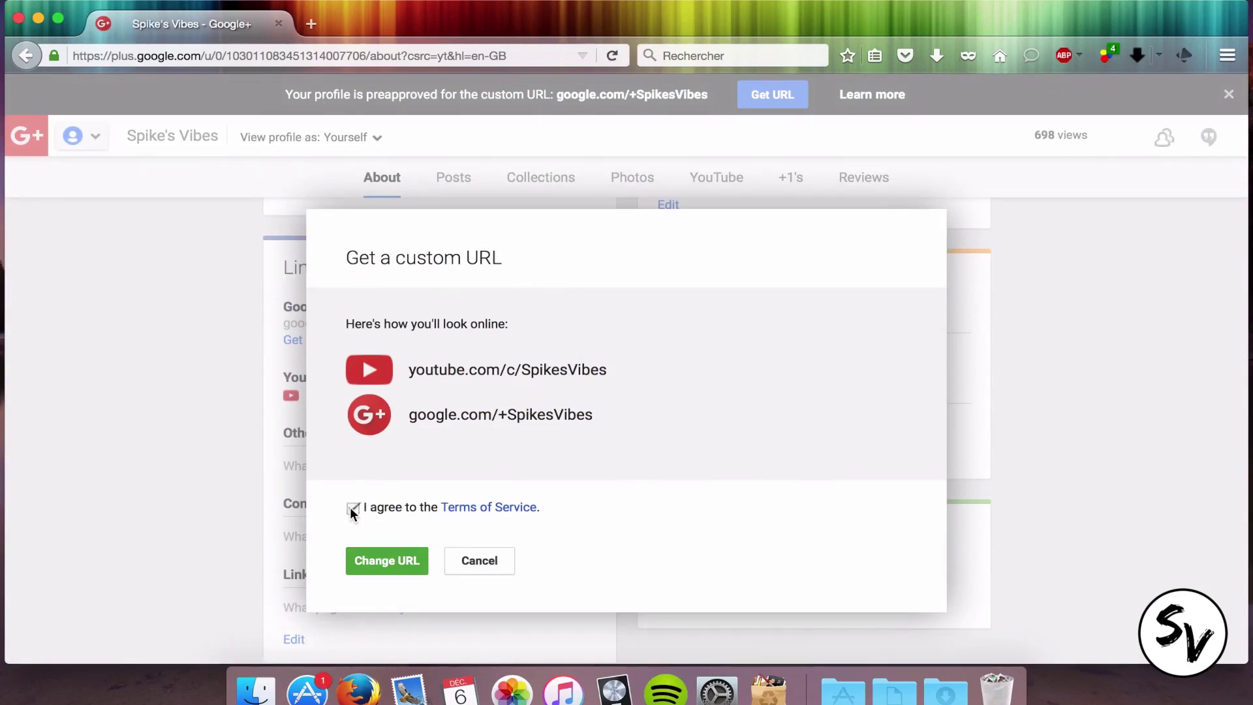
click(404, 563)
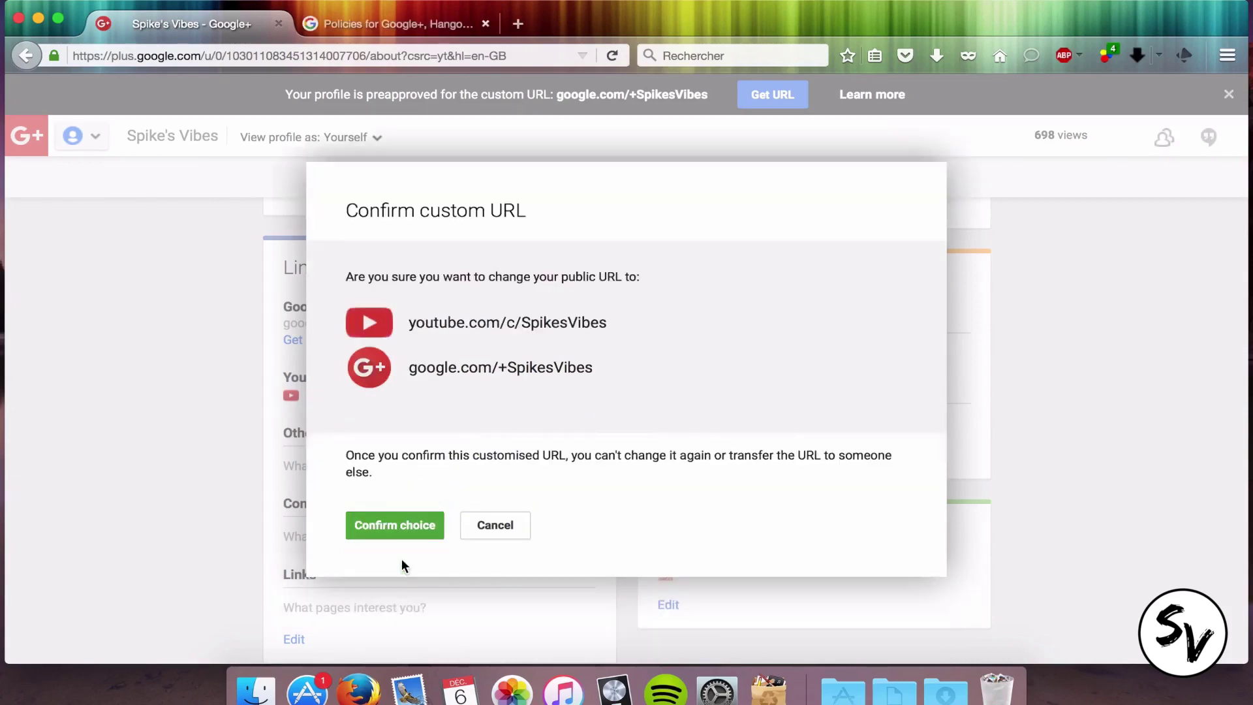
click(397, 524)
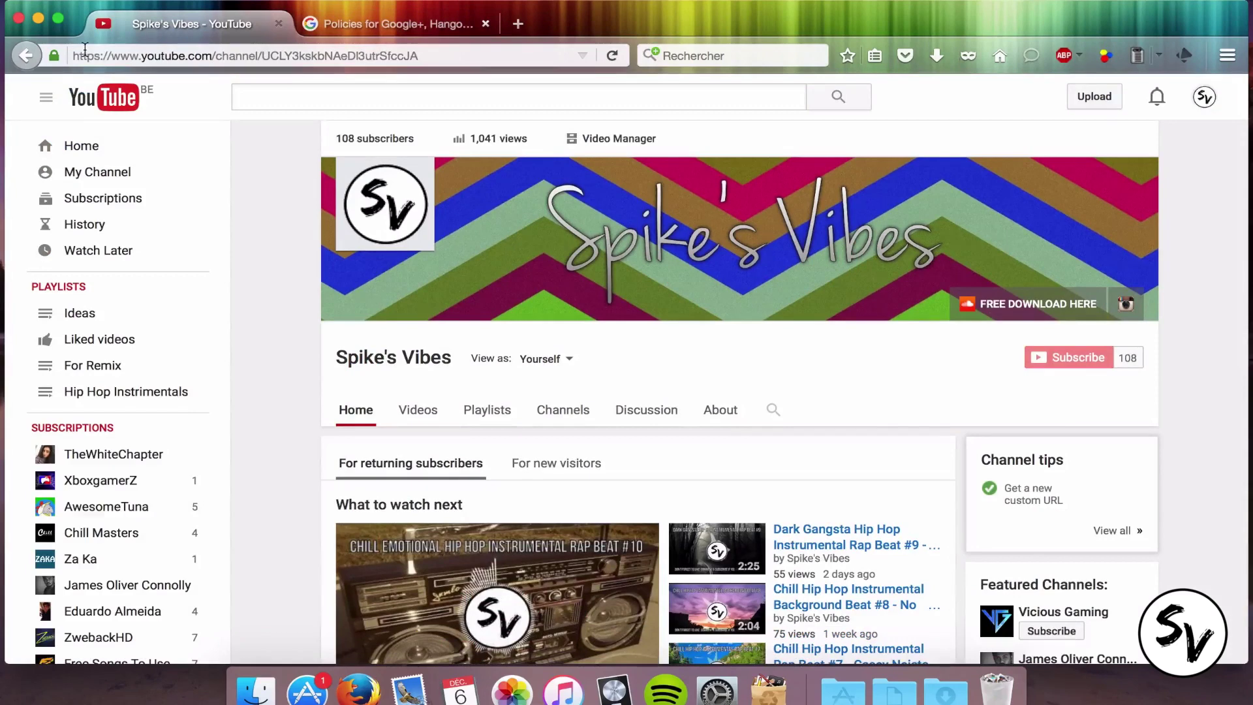
In the policies tab, go to youtube.com/spikesvibes to load the Spike's Vibes channel
click(370, 26)
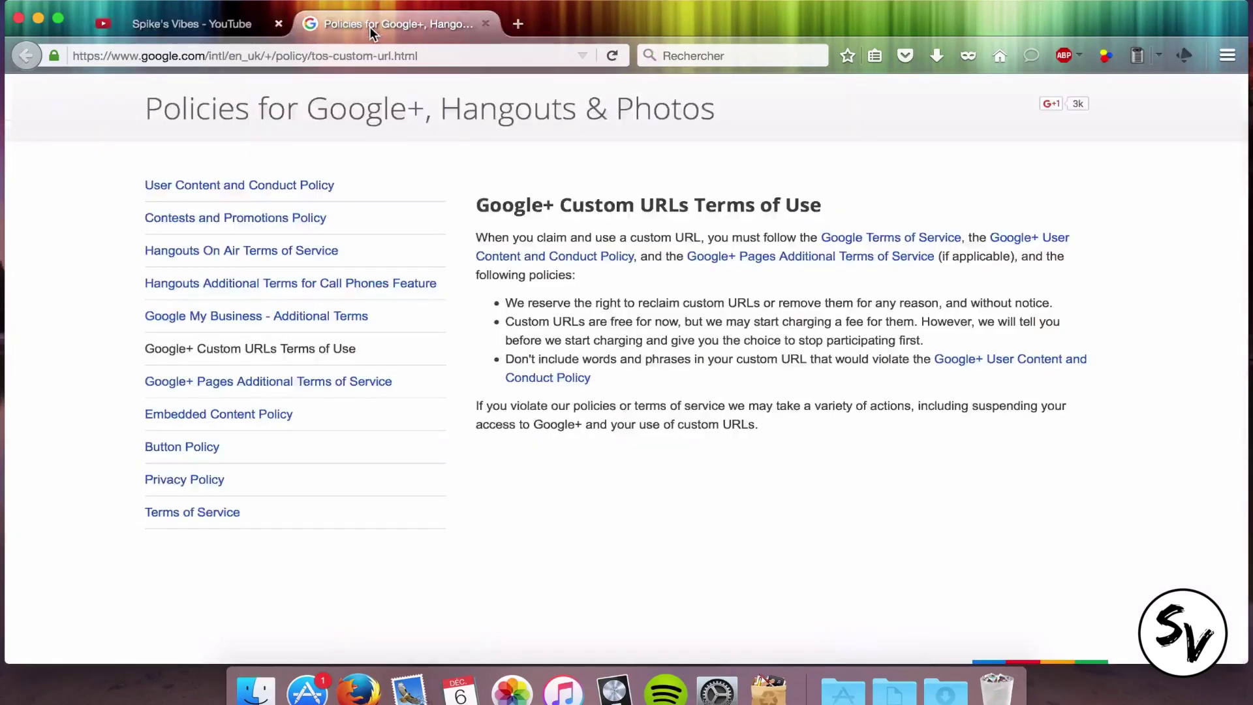
click(319, 57)
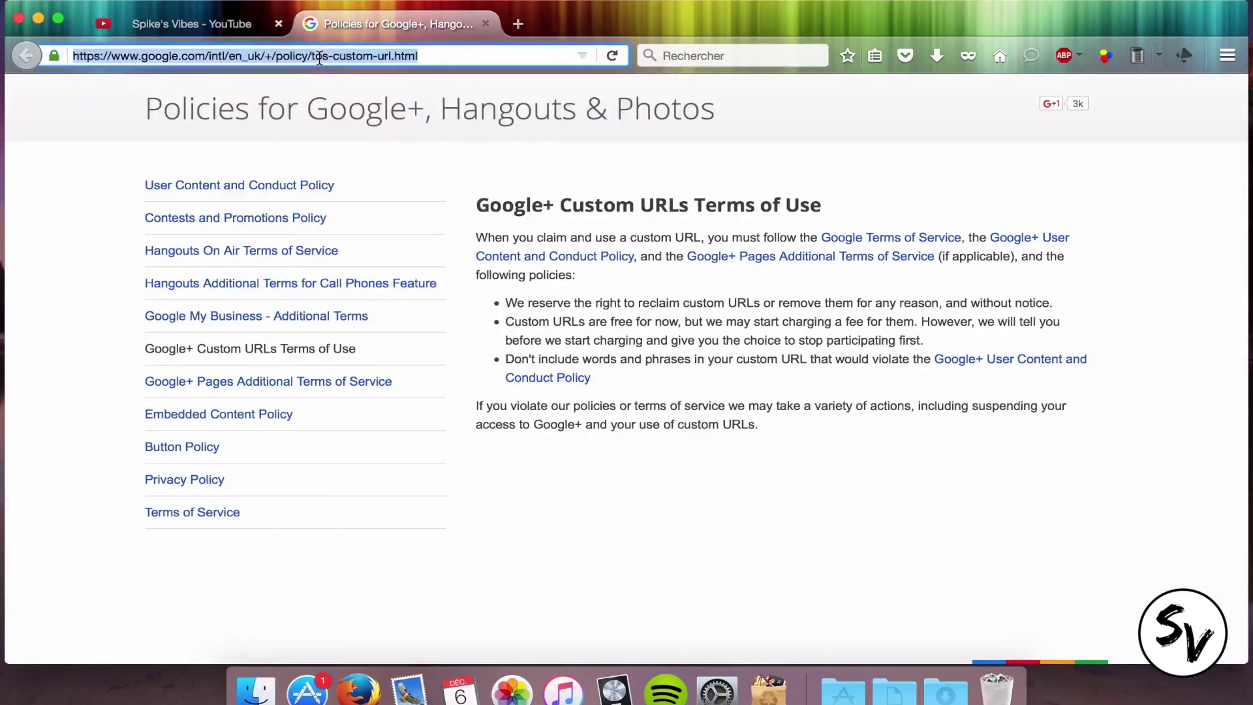
text(youtube.com/)
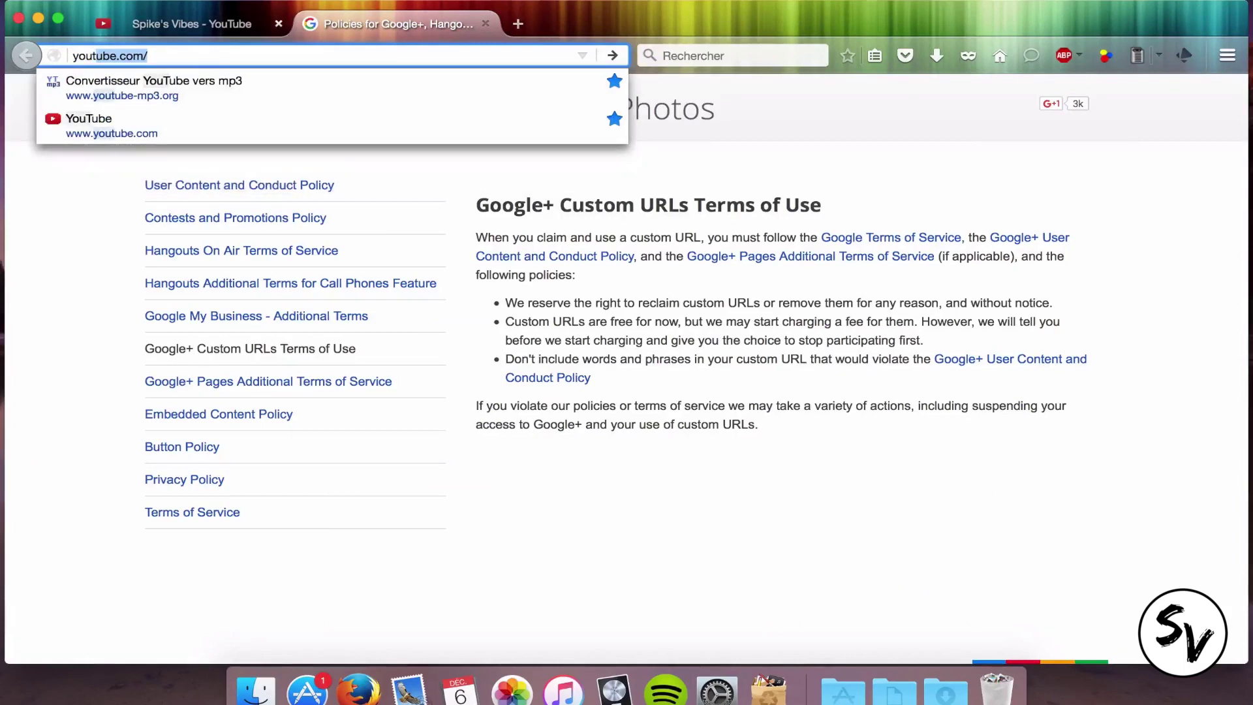
key(Return)
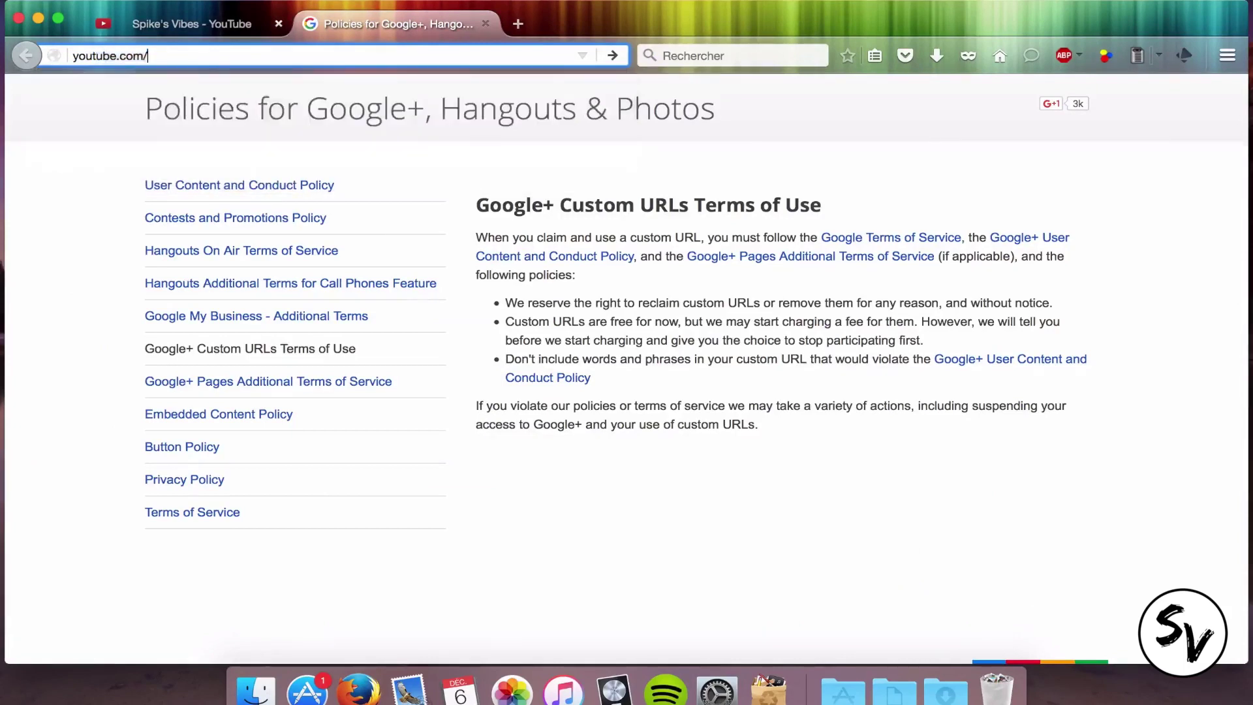
text(spikesvibes)
key(Return)
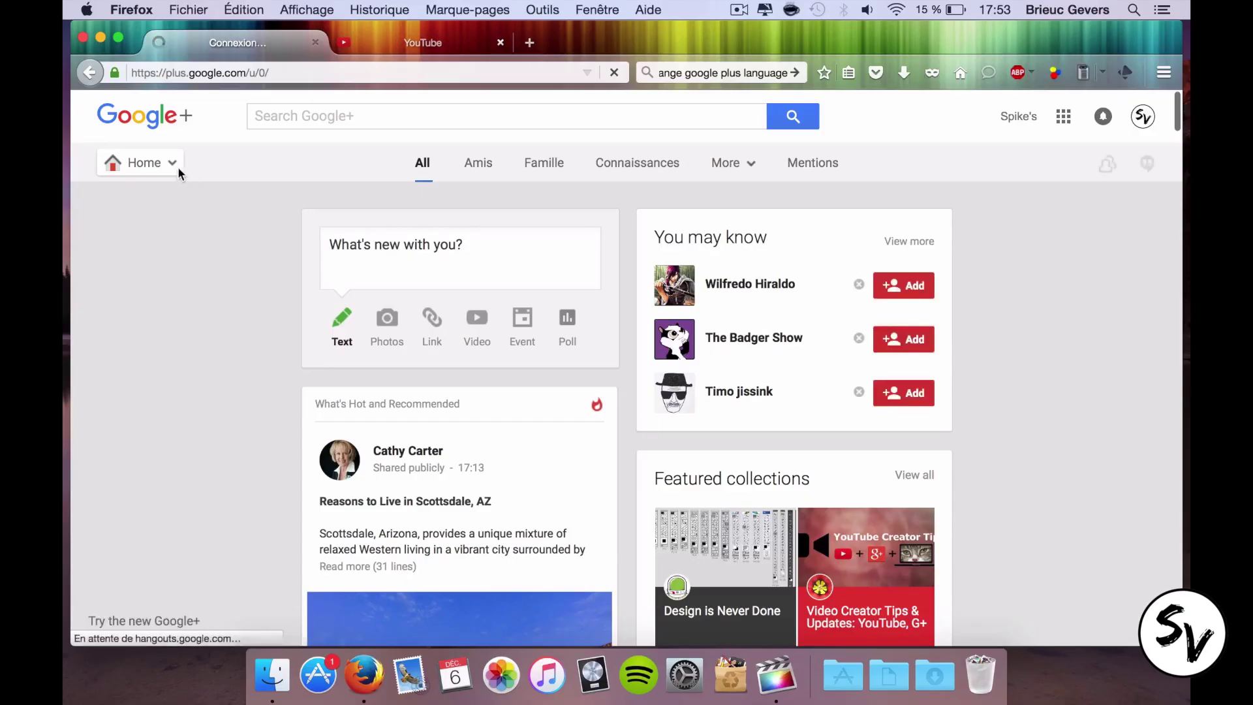
Open the profile's About tab and start editing the Links card showing google.com/+SpikesVibes
click(171, 162)
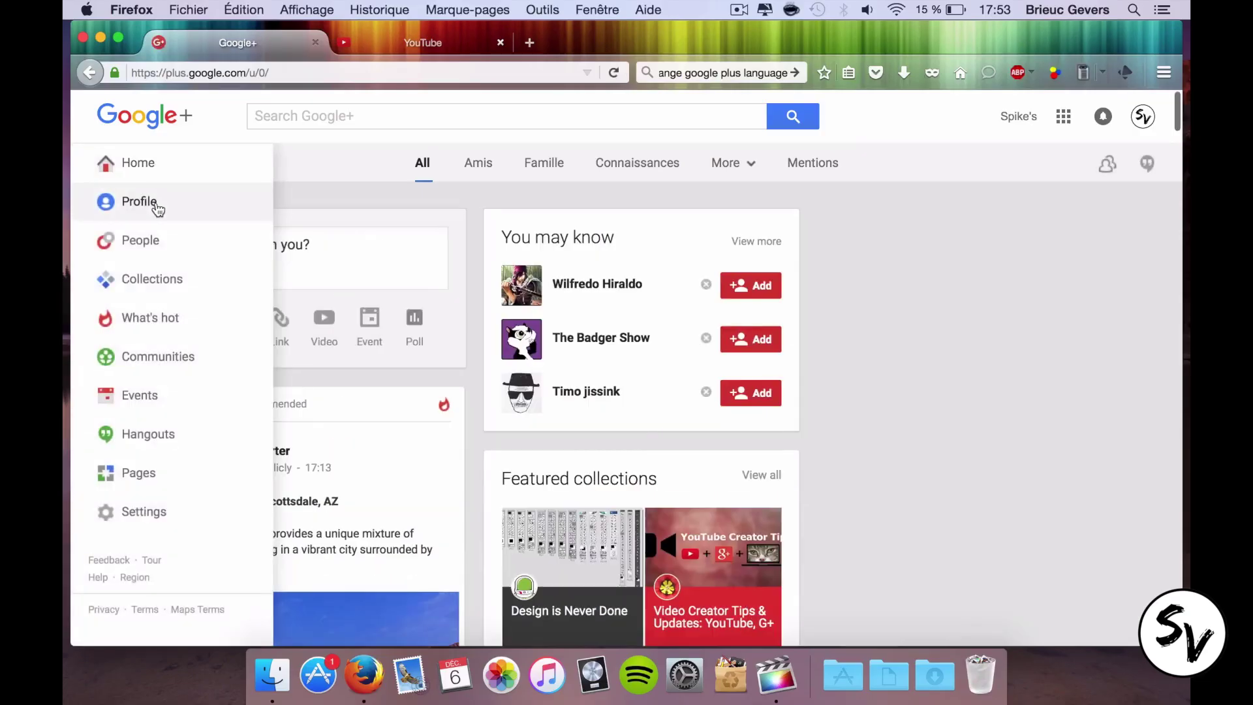
click(158, 206)
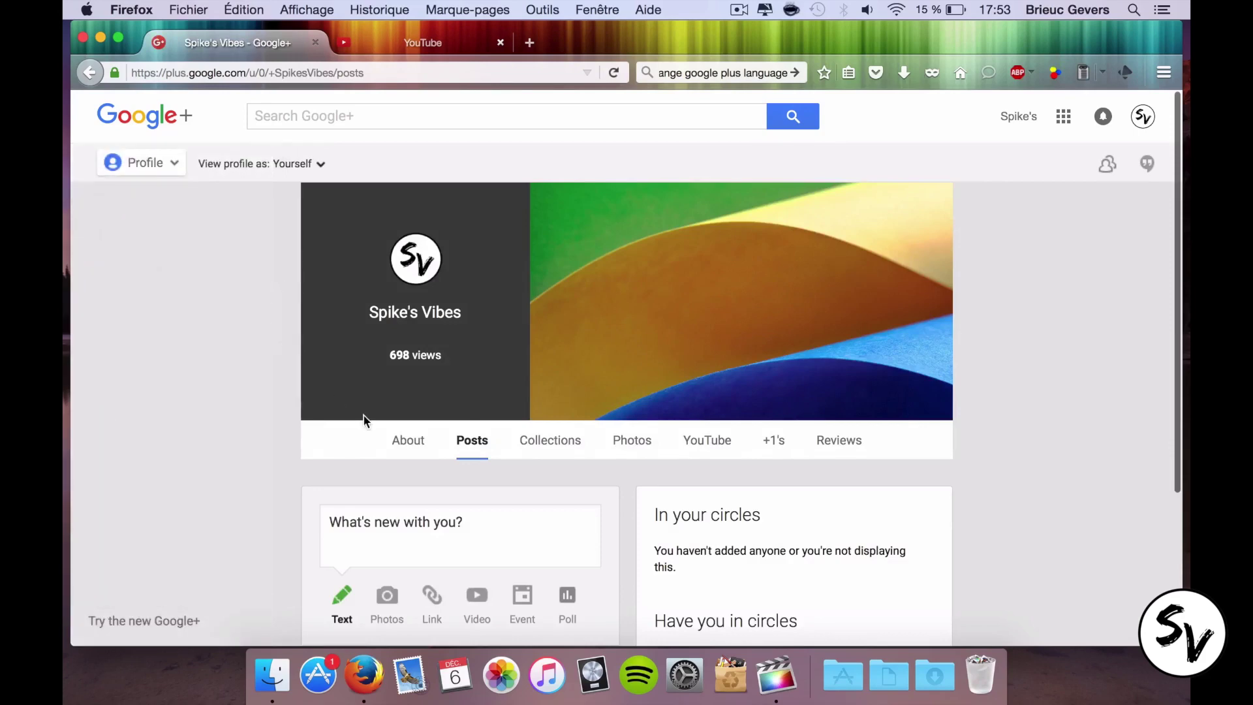
click(405, 446)
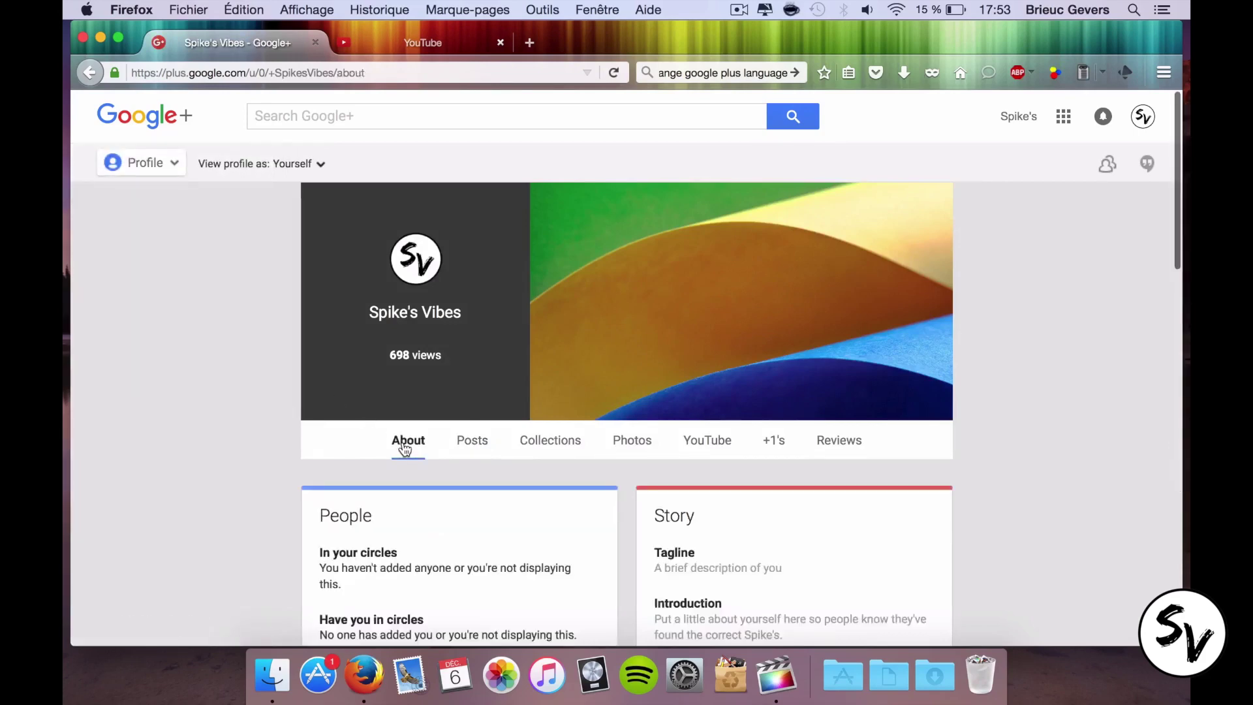
scroll(244, 370, down, 10)
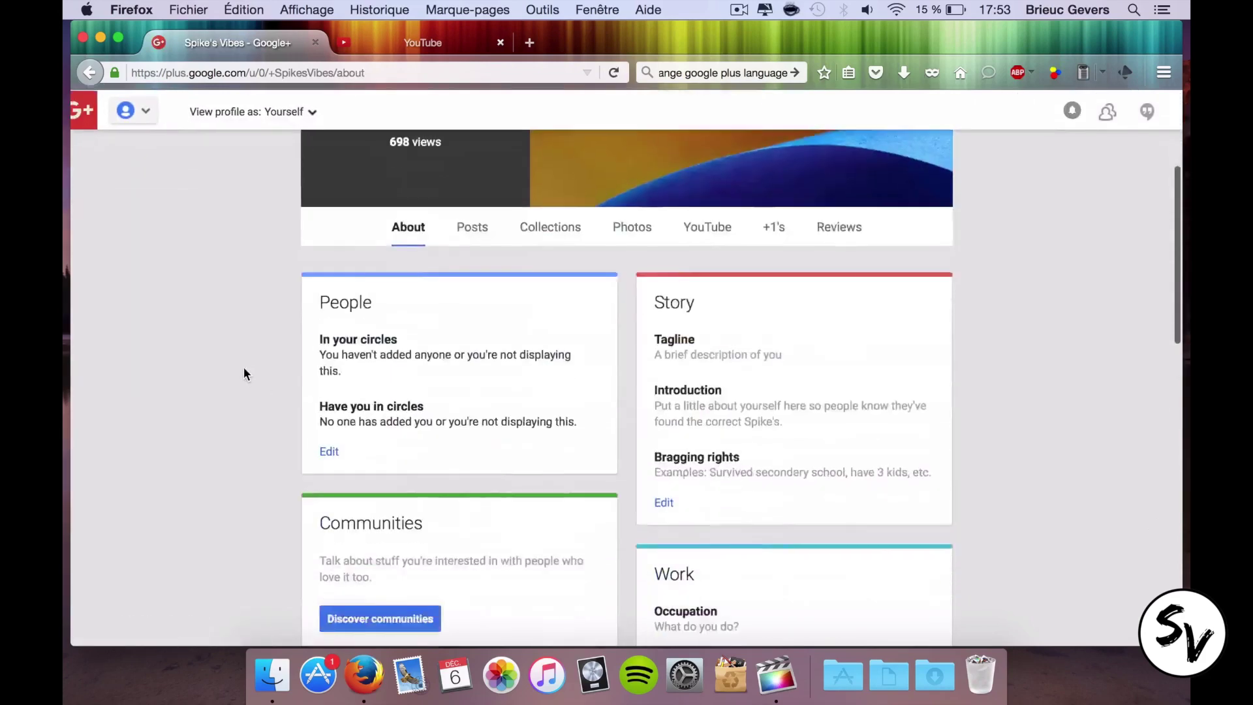
scroll(244, 374, down, 6)
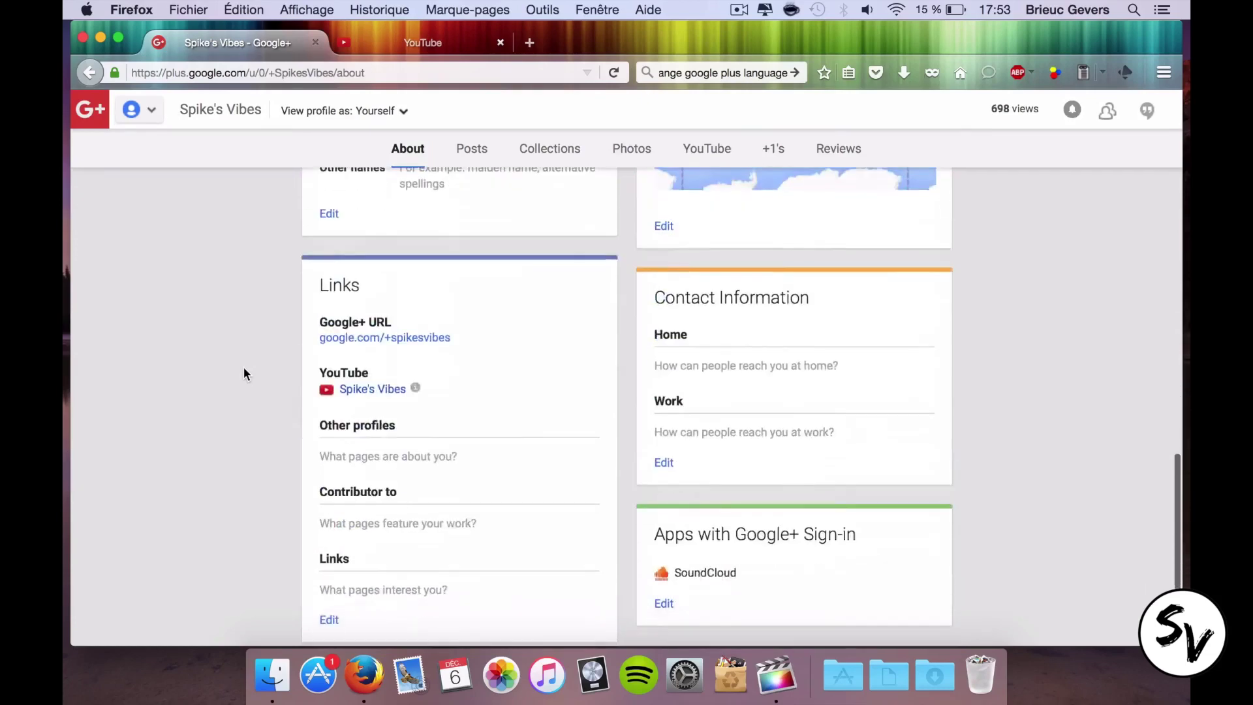
drag(322, 252, 366, 260)
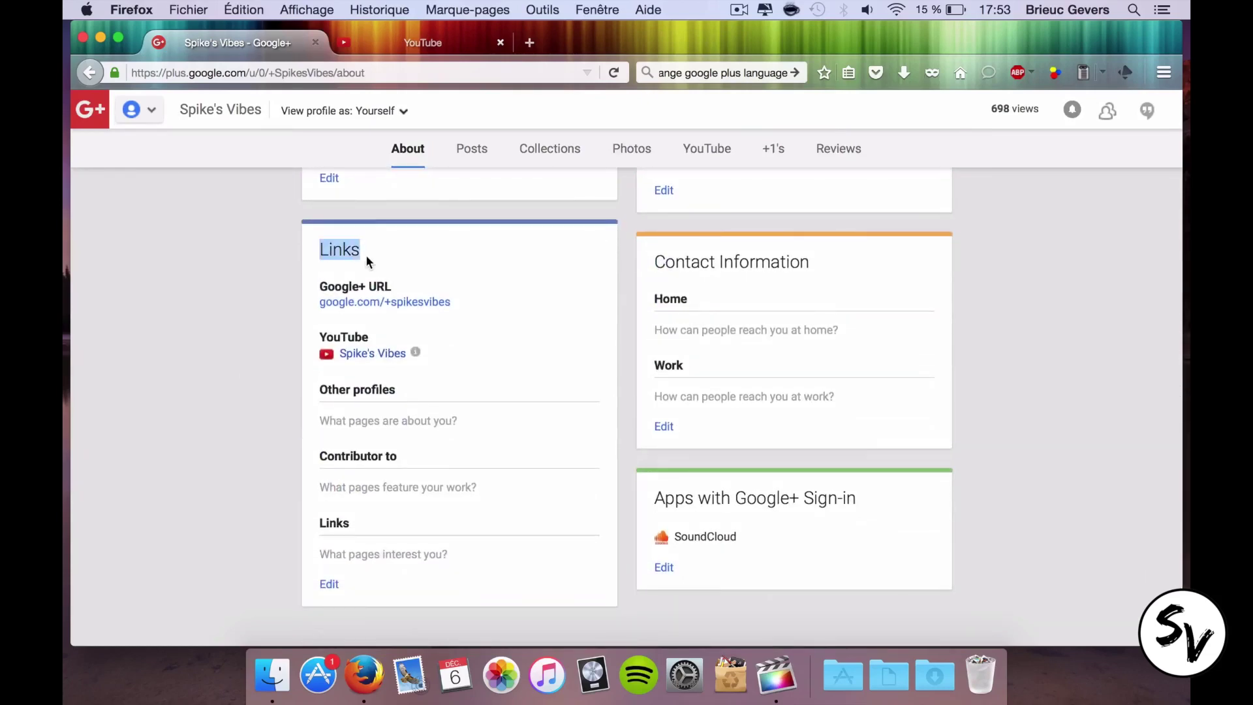
click(326, 585)
Change the Google+ URL from +SpikesVibes to lowercase +spikesvibes and save the links
drag(572, 293, 496, 294)
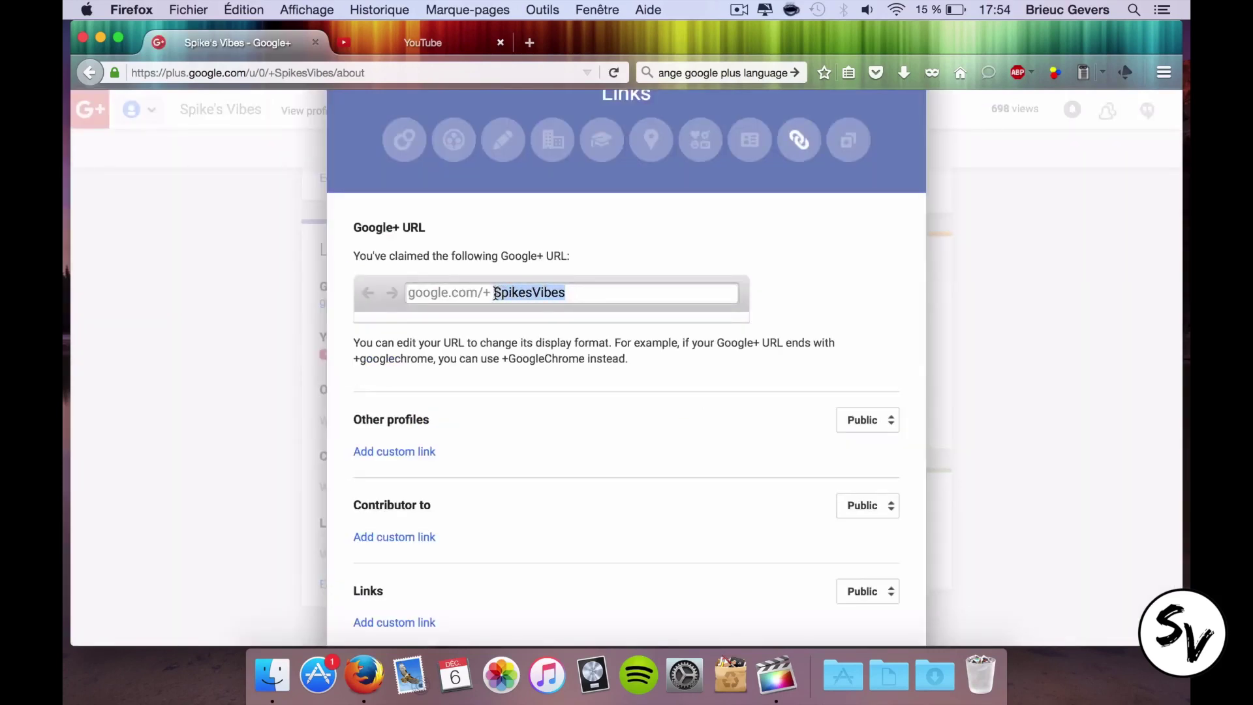
click(500, 293)
key(BackSpace)
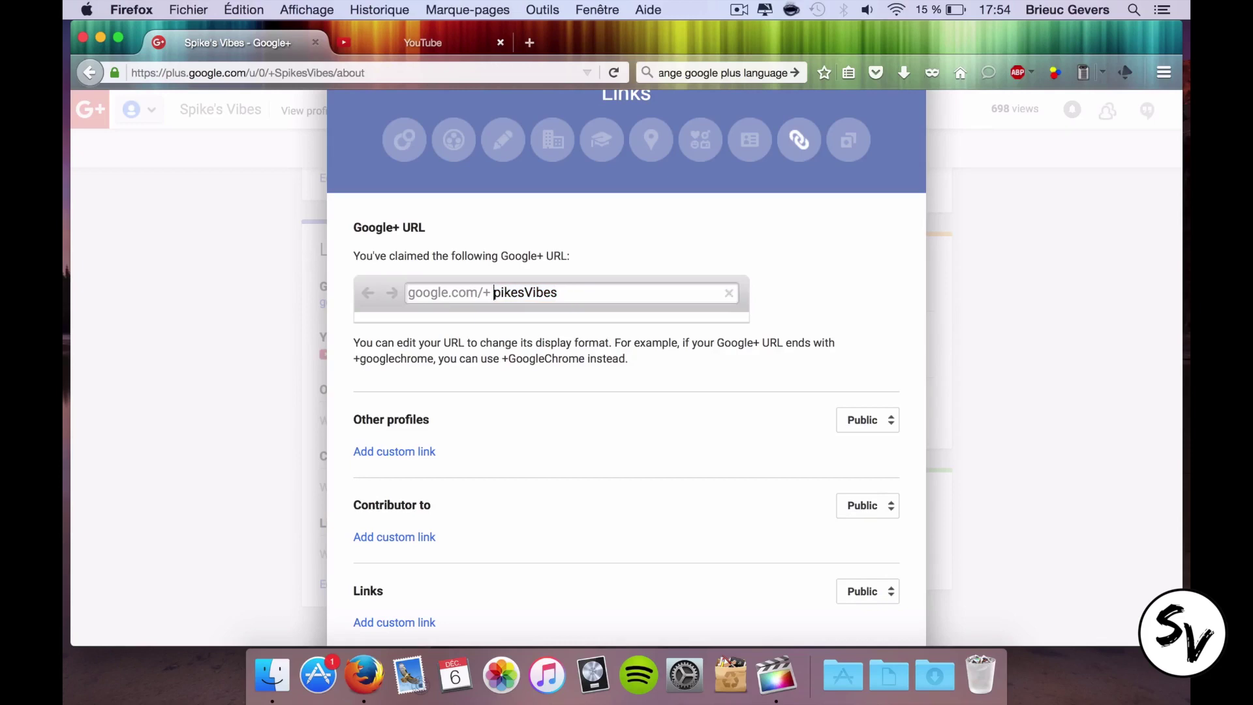
text(s)
click(539, 293)
key(BackSpace)
text(v)
scroll(742, 274, down, 2)
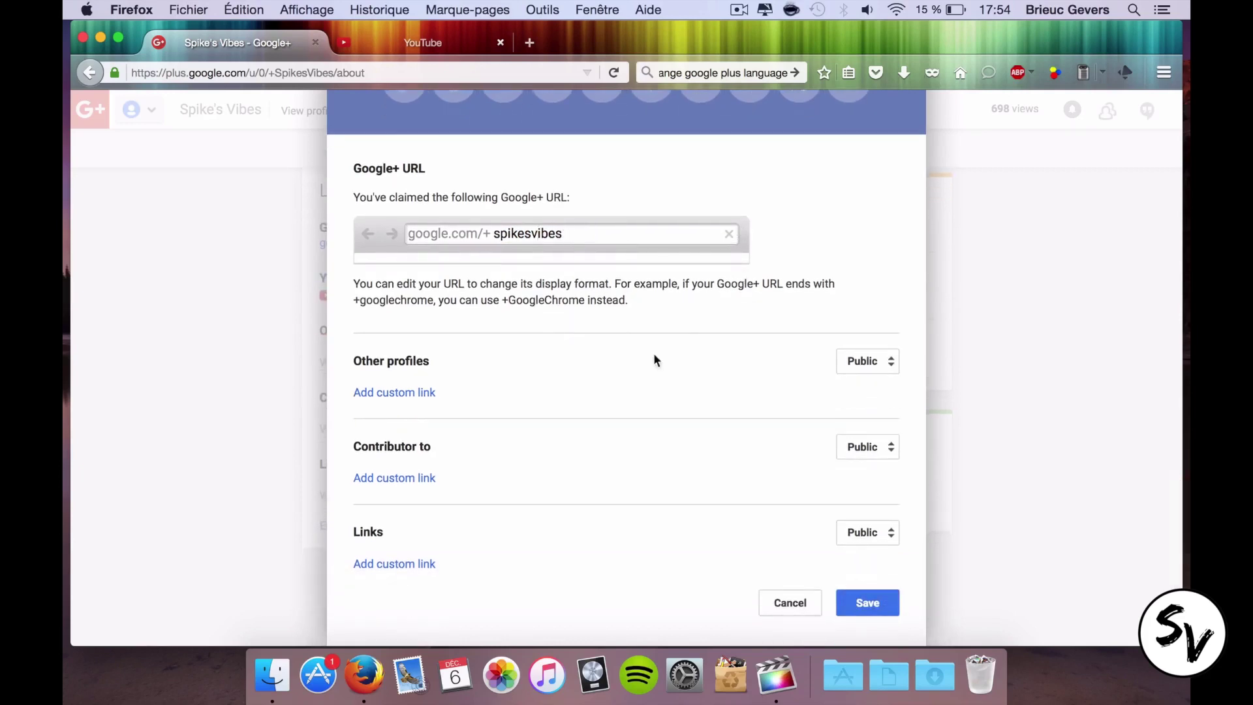
click(868, 606)
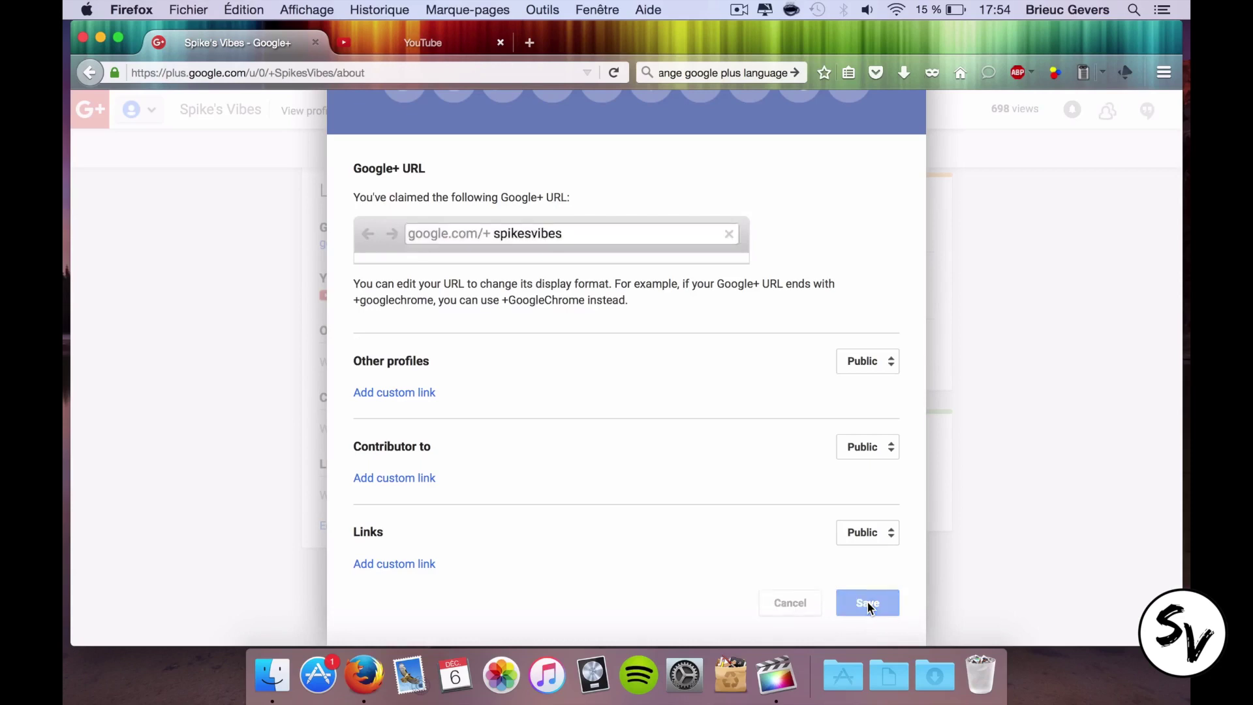